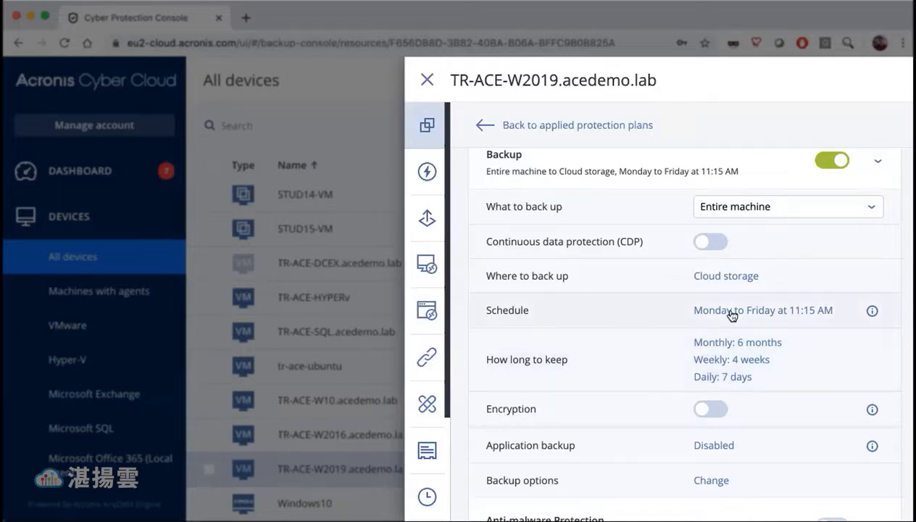
- Review the available backup schemes in the Schedule settings of the TR-ACE-W2019 protection plan, leaving without applying a change
click(732, 312)
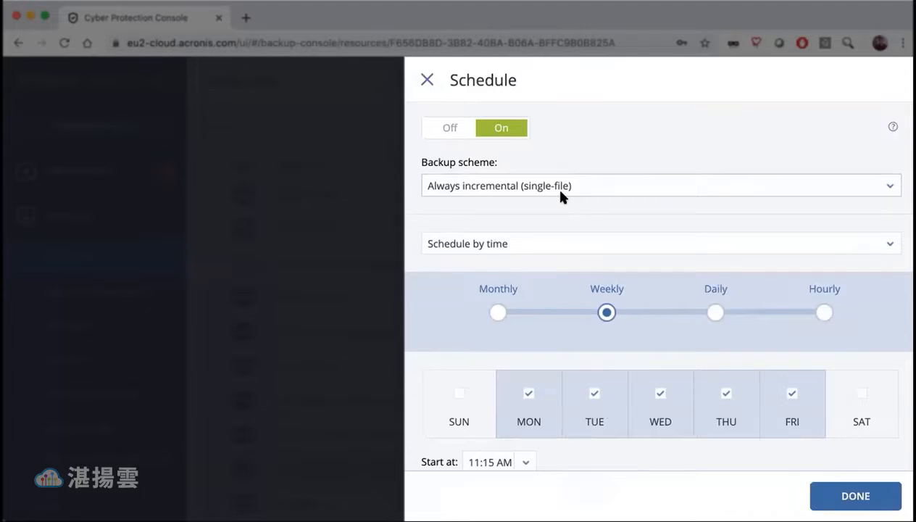
click(560, 190)
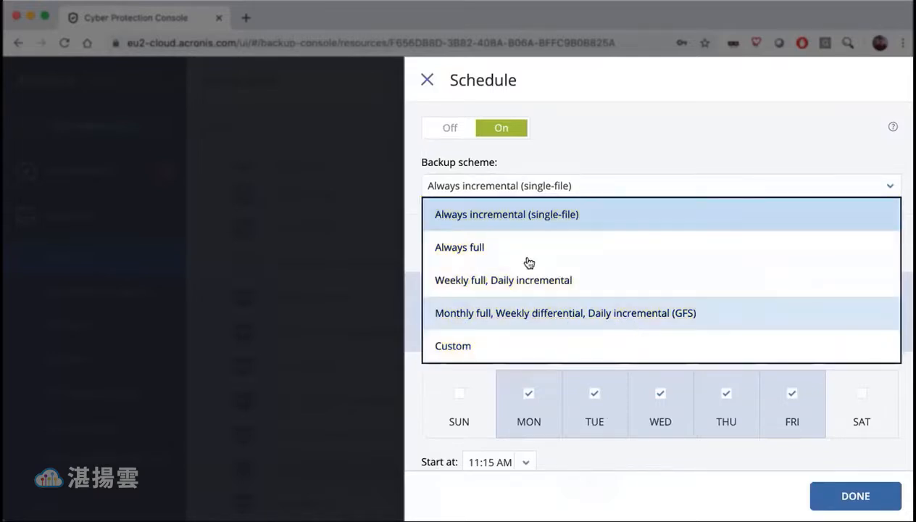
click(427, 80)
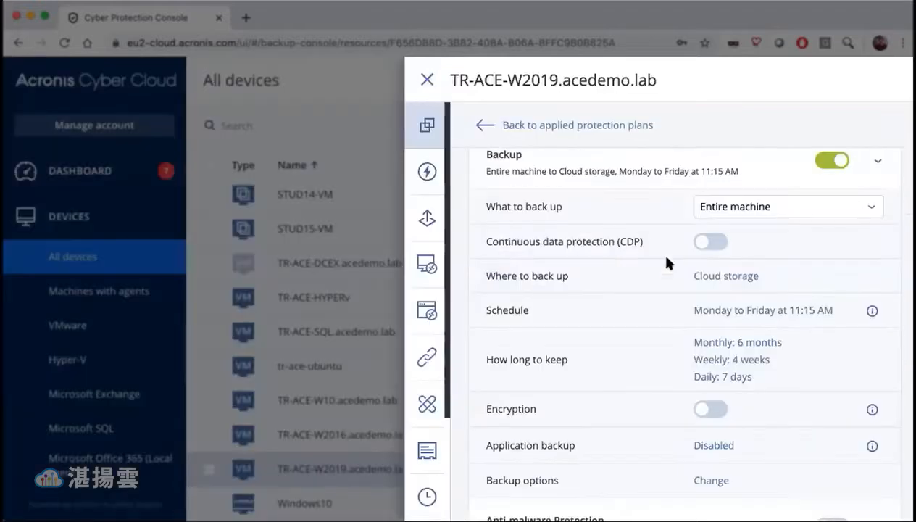
- Examine the retention cleanup criteria, including the single rule for all backup sets, and return to individual rules for each backup set
click(718, 353)
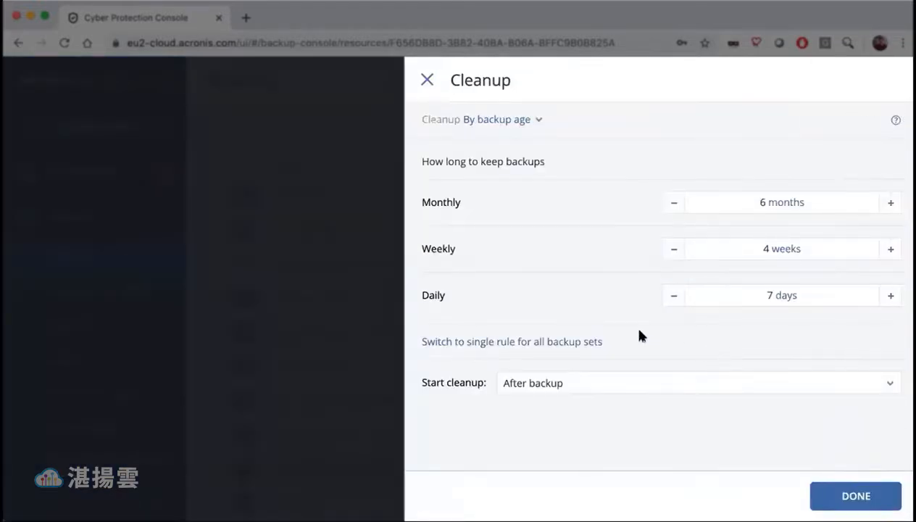
click(512, 122)
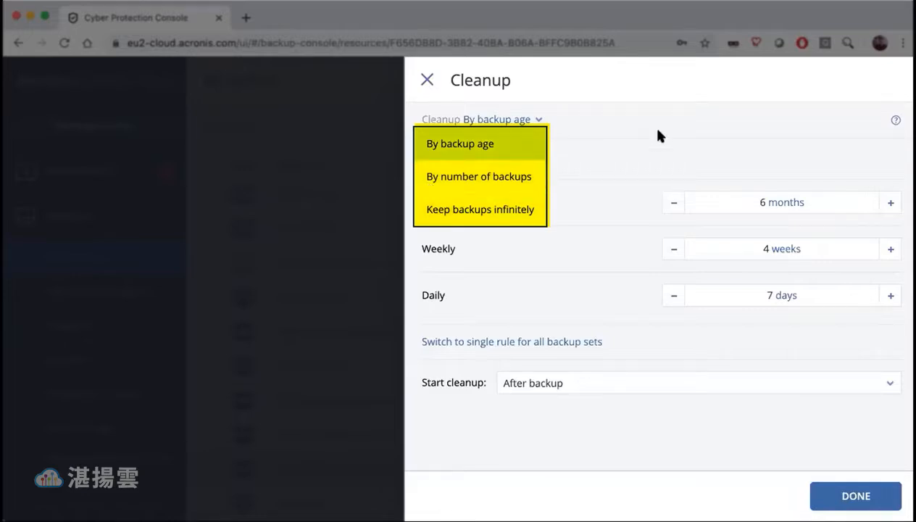
click(516, 155)
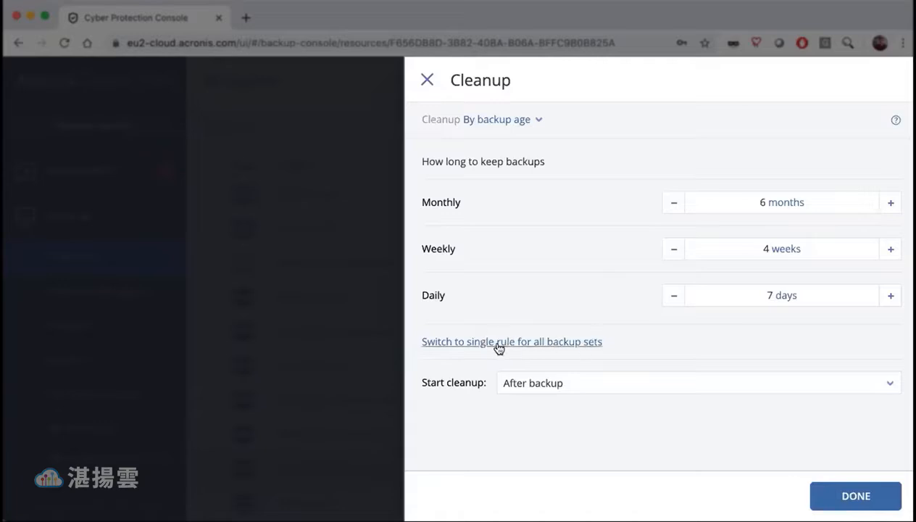
click(551, 342)
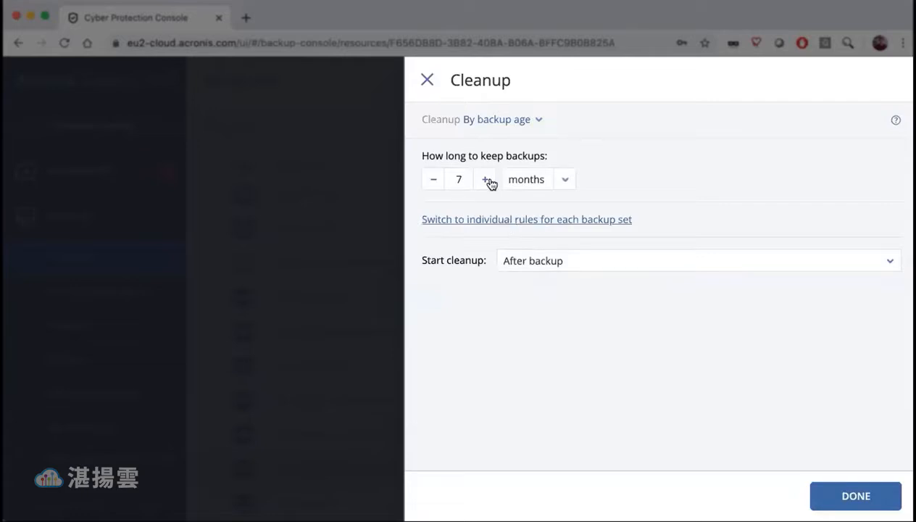
click(526, 222)
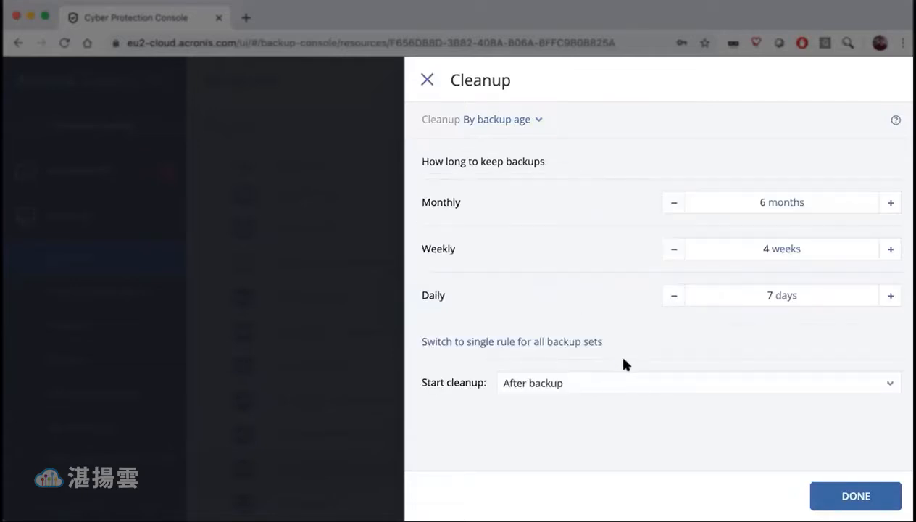
- Review when cleanup can start relative to the backup, then leave the cleanup settings without applying changes
click(564, 385)
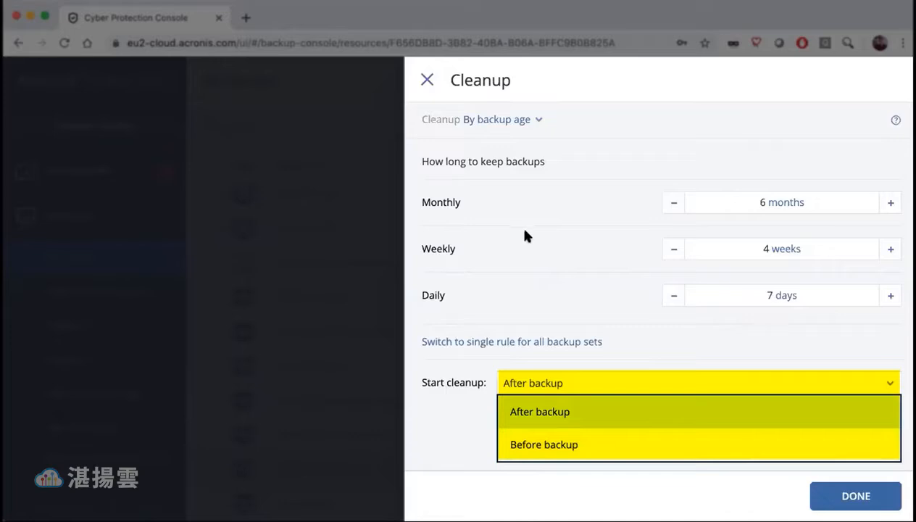
click(628, 161)
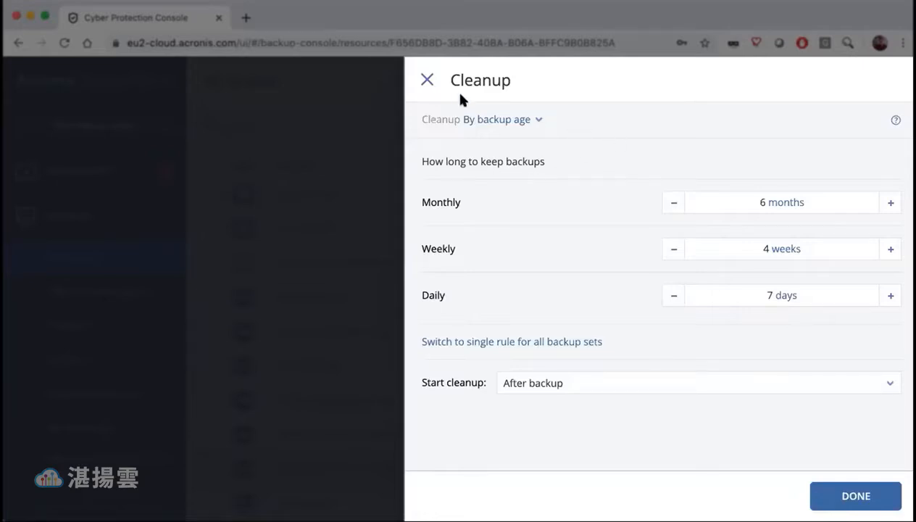
click(427, 80)
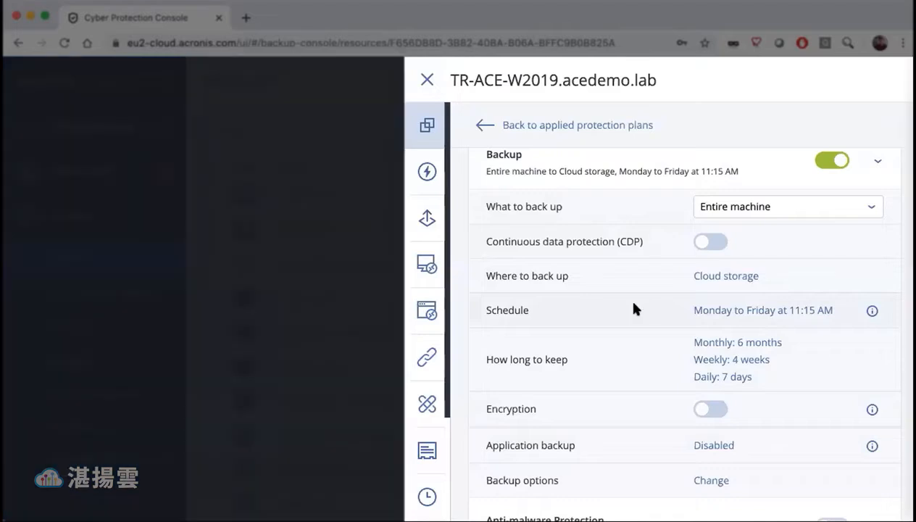
- Set the plan's backup scheme to Weekly full, Daily incremental and apply the schedule
click(633, 309)
click(569, 194)
click(538, 290)
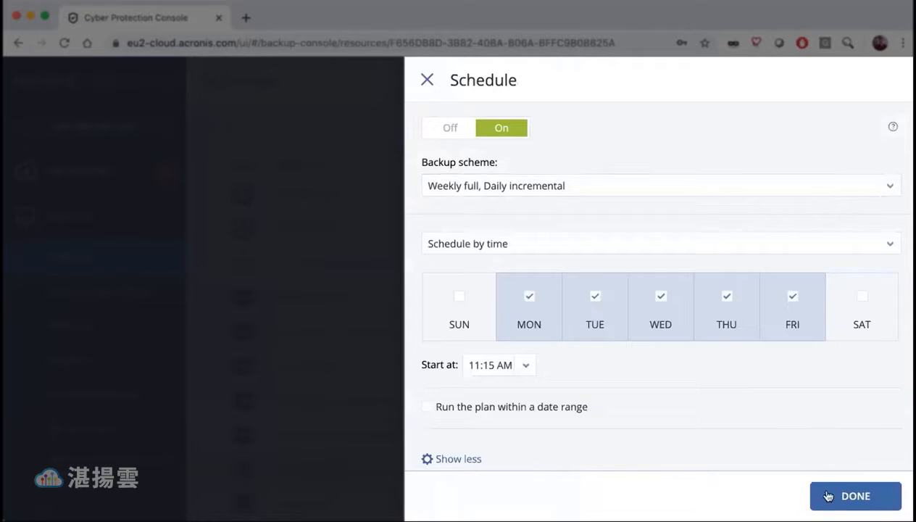
click(828, 496)
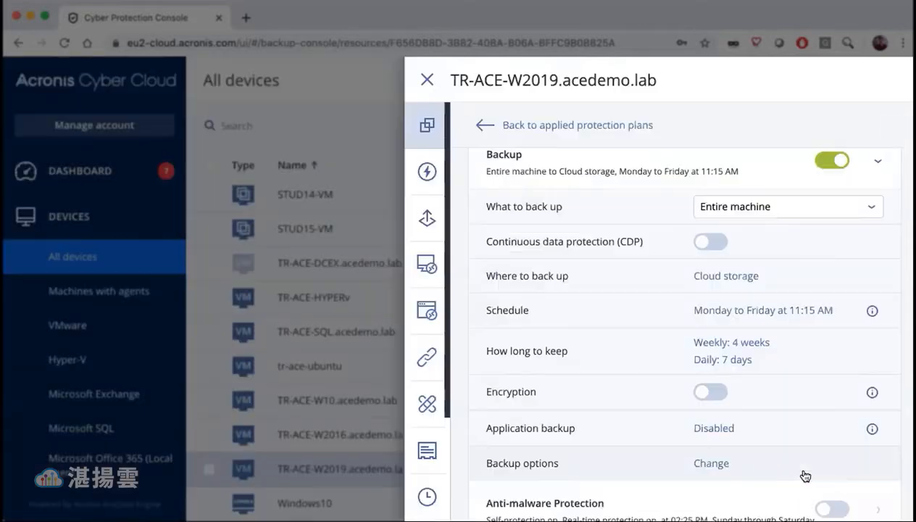
- Examine the weekly and daily retention rules in the cleanup settings and leave them without applying changes
click(728, 354)
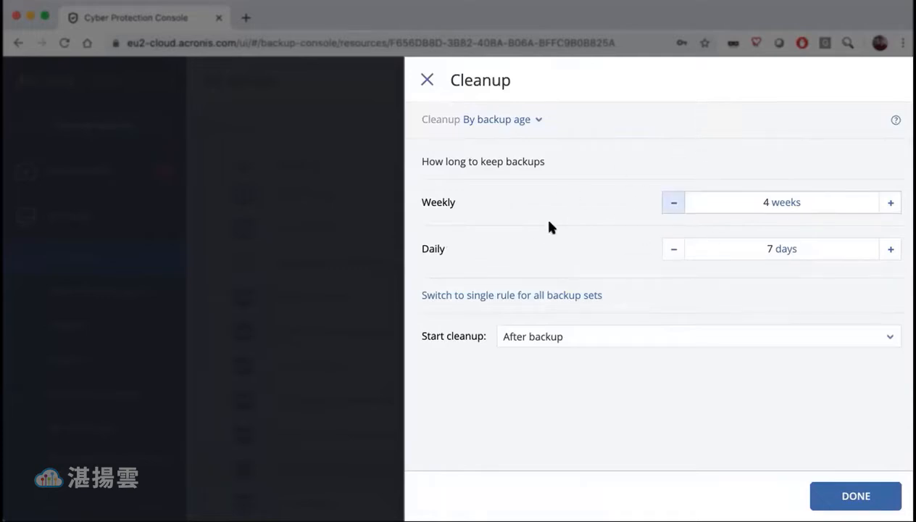
click(429, 81)
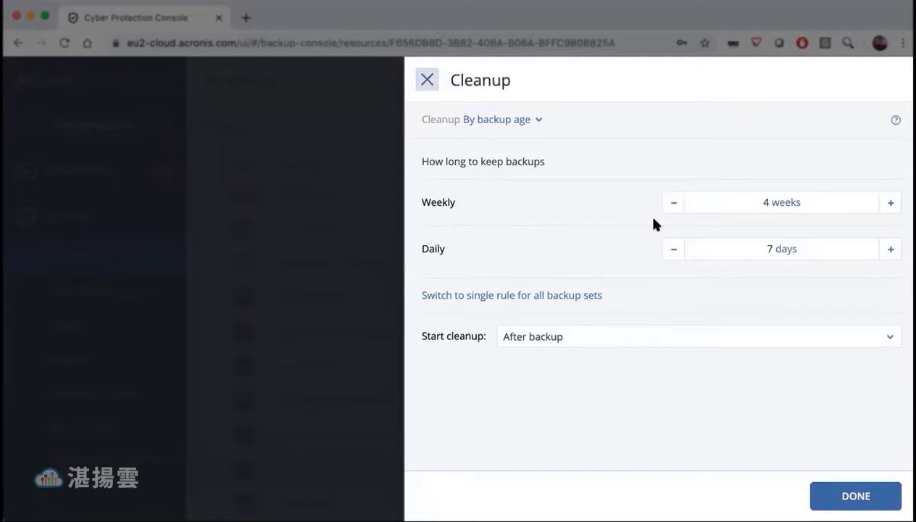
click(727, 352)
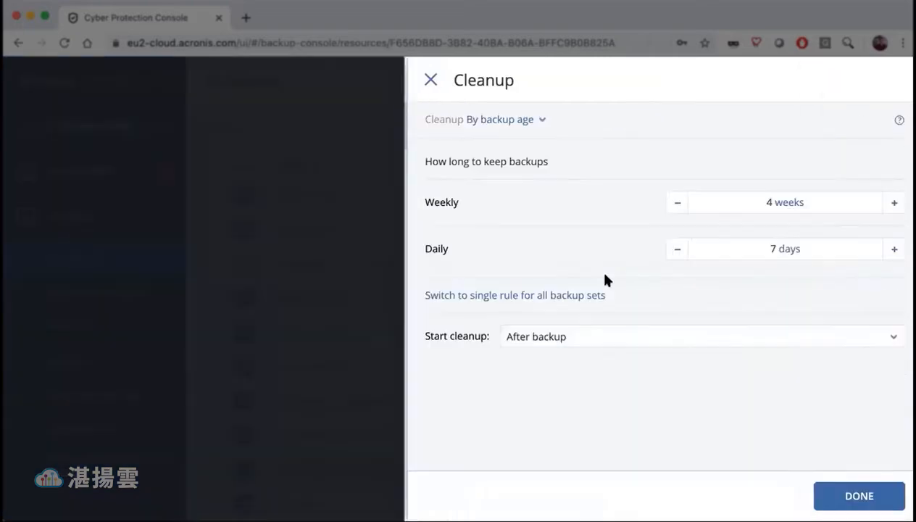
click(425, 79)
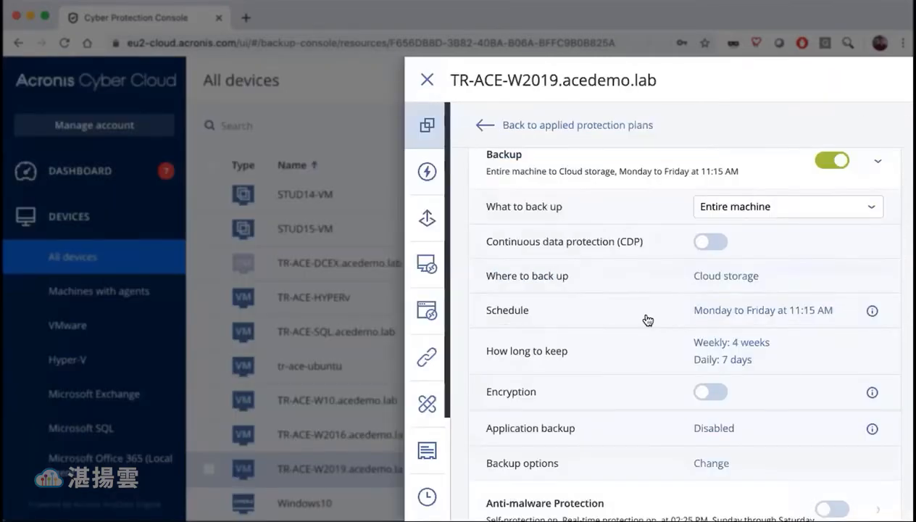
- Set the backup scheme to Monthly full, Weekly differential, Daily incremental (GFS) and apply the schedule
click(646, 318)
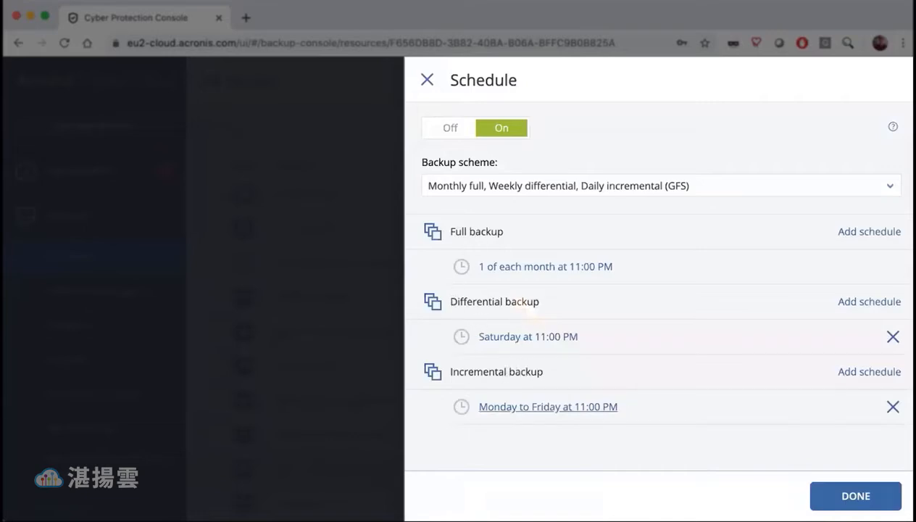
click(859, 495)
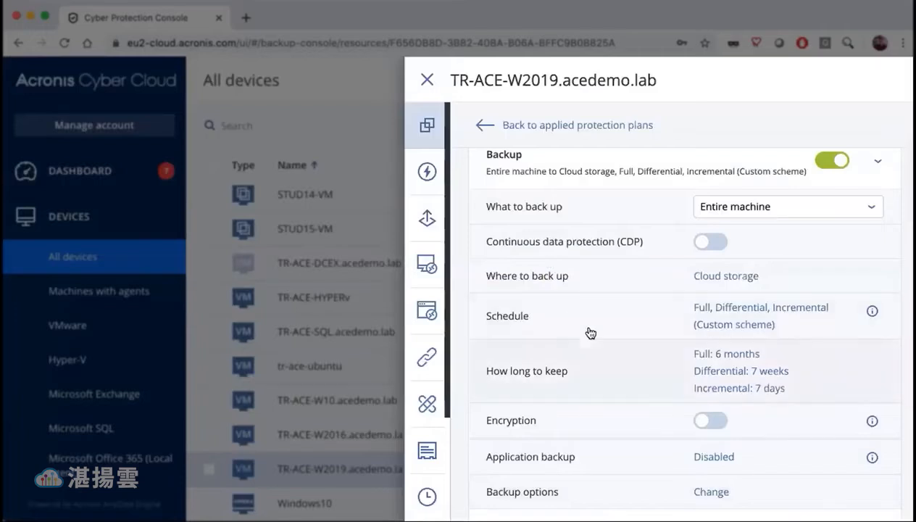
- Open the plan's retention settings and review the time units available for keeping full and differential backups
click(728, 372)
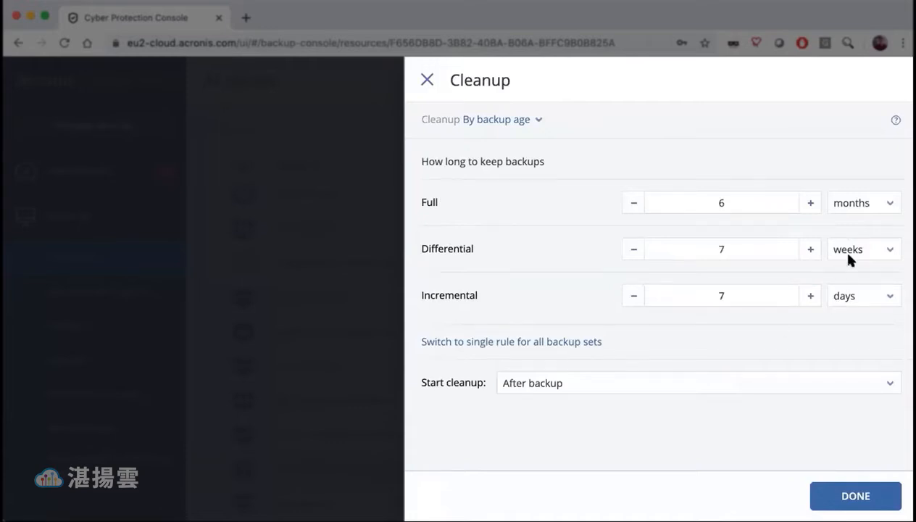
click(864, 203)
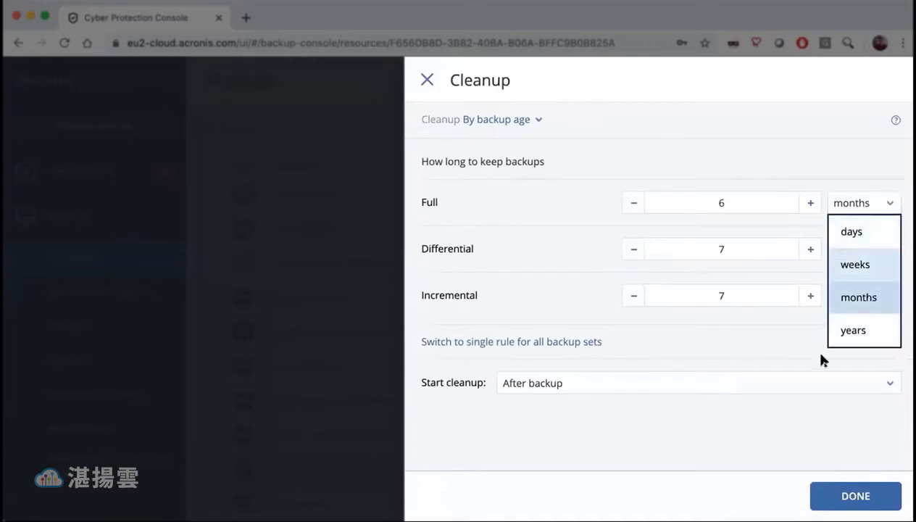
click(772, 333)
click(884, 247)
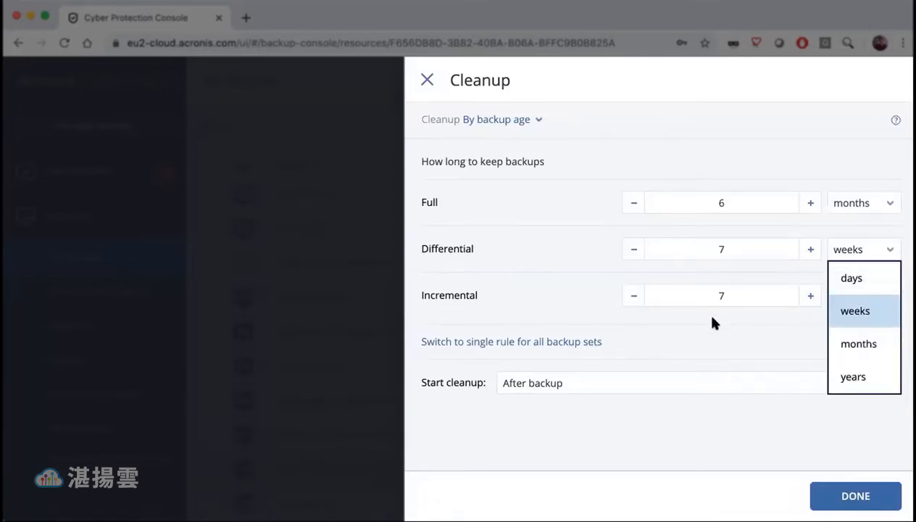
click(720, 332)
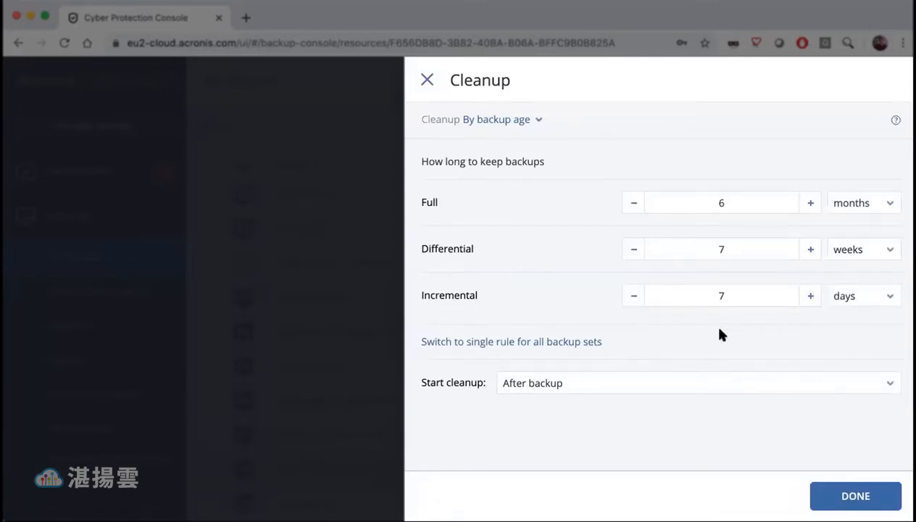
- Try cleanup by number of backups, and by total size of backups, to view each rule's settings
click(500, 124)
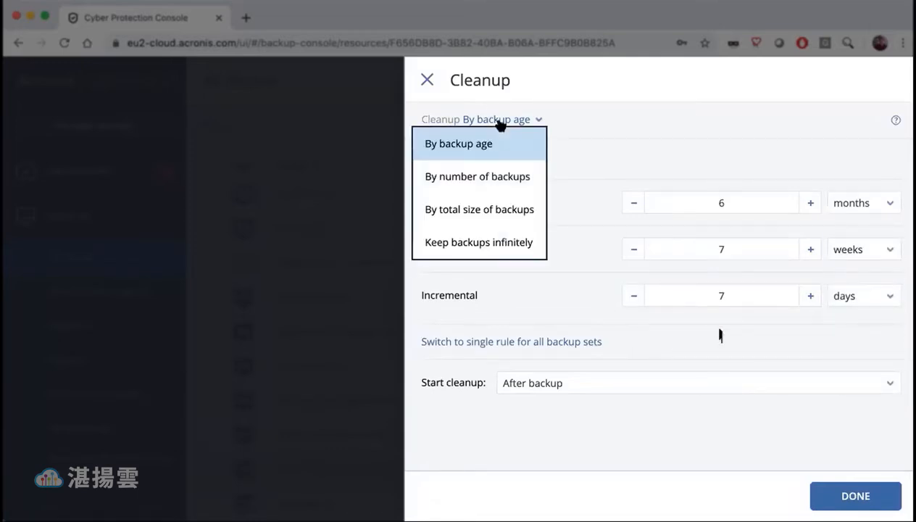
click(472, 176)
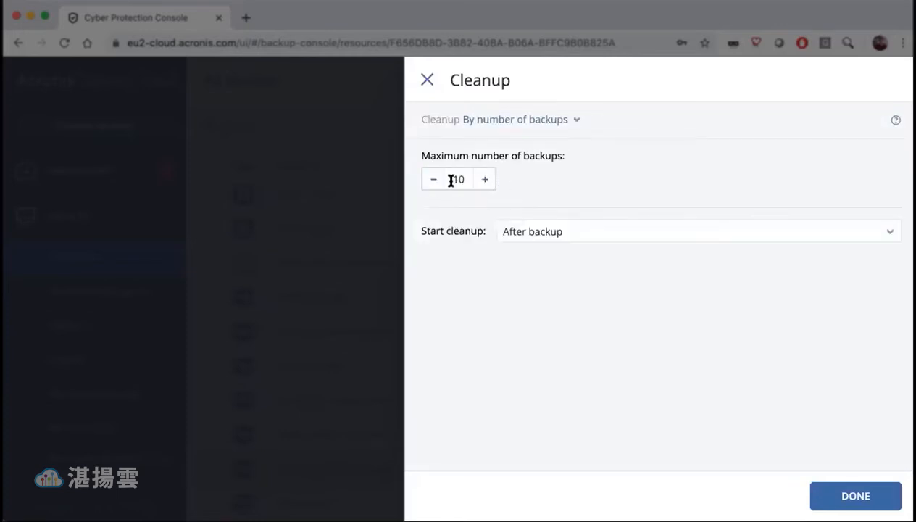
click(536, 122)
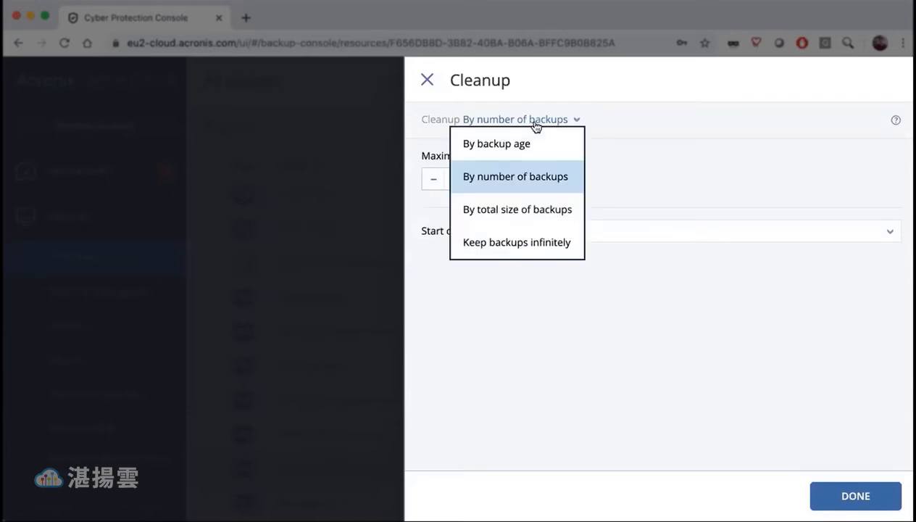
click(558, 210)
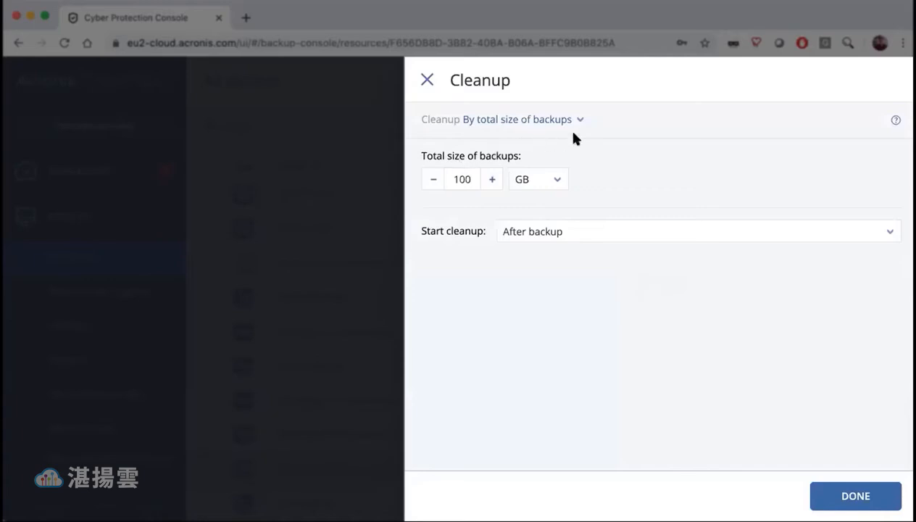
- Set the cleanup rule to Keep backups infinitely
click(546, 122)
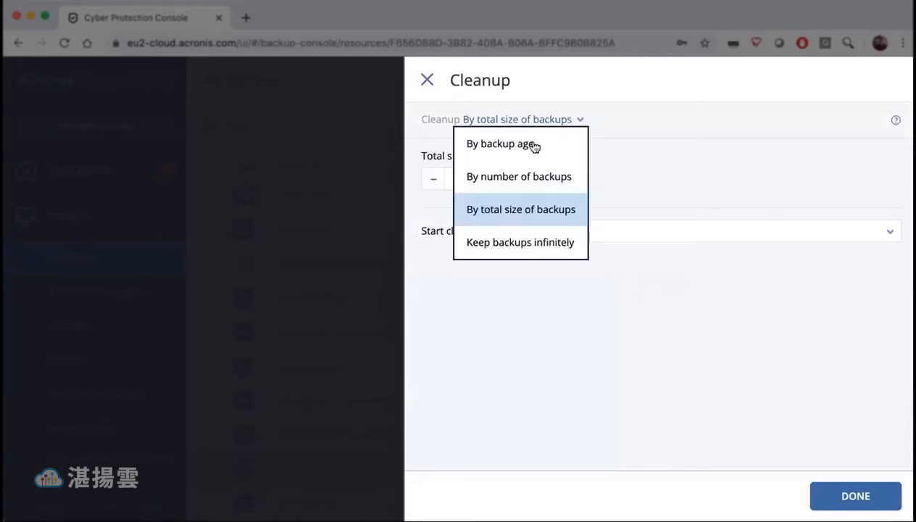
click(517, 242)
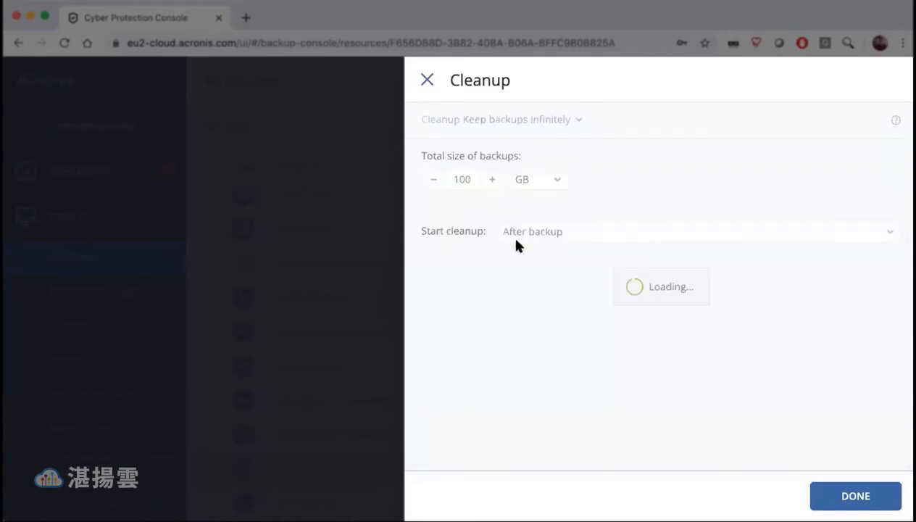